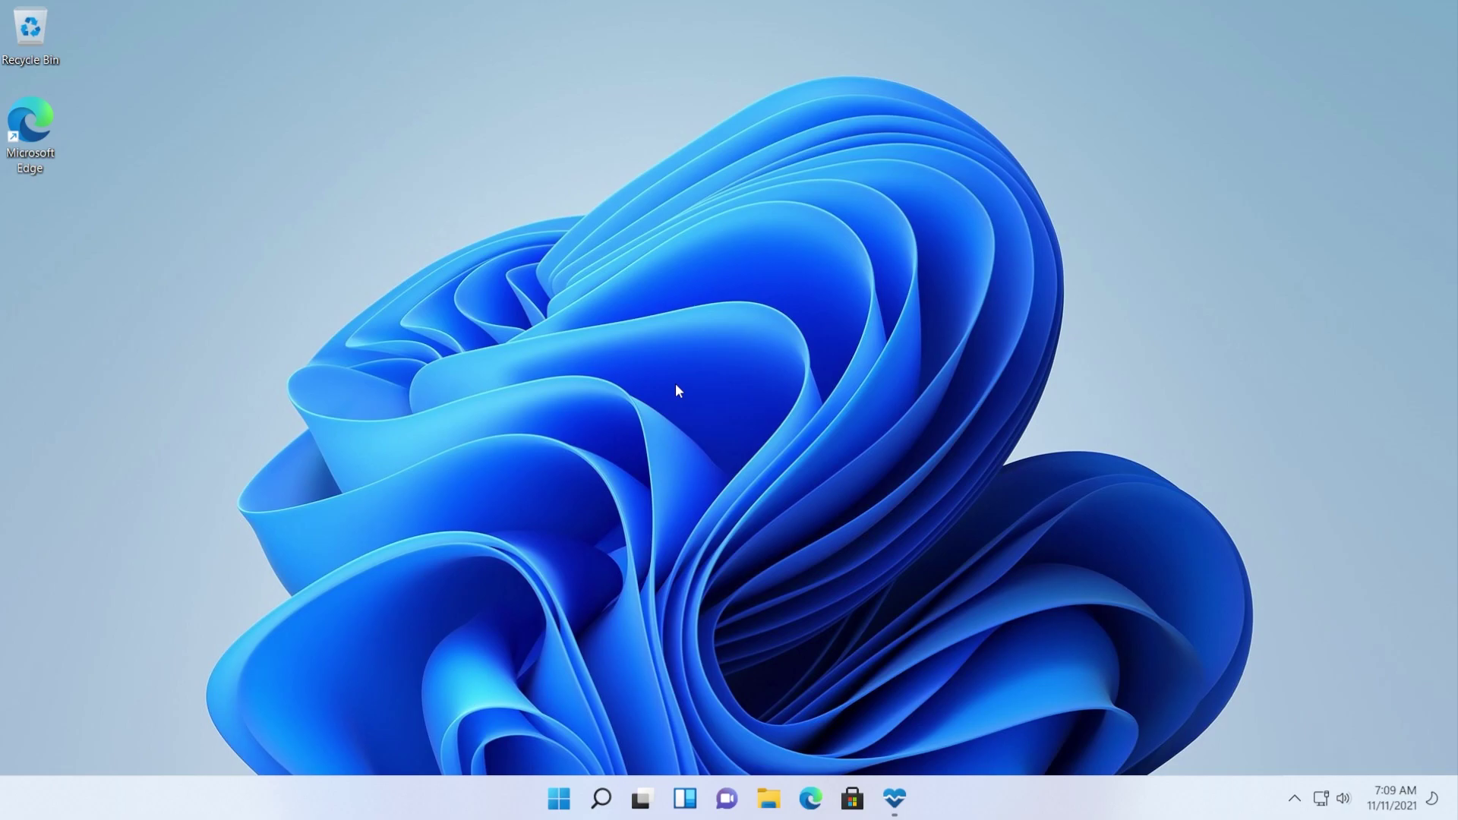
Run the Windows 11 compatibility check and review the TPM 2.0 requirement-not-met explanation
left_click(895, 797)
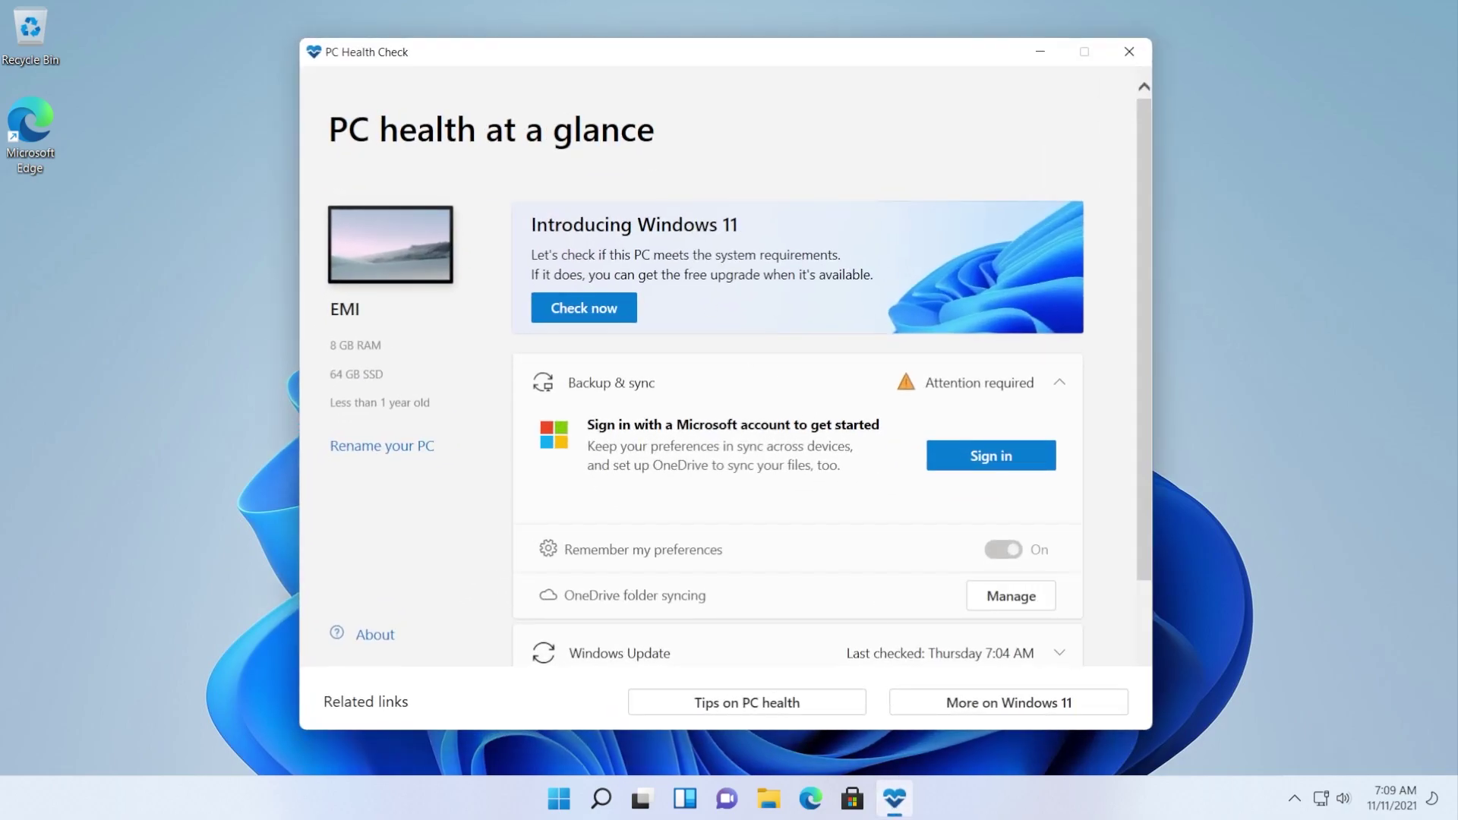
left_click(571, 314)
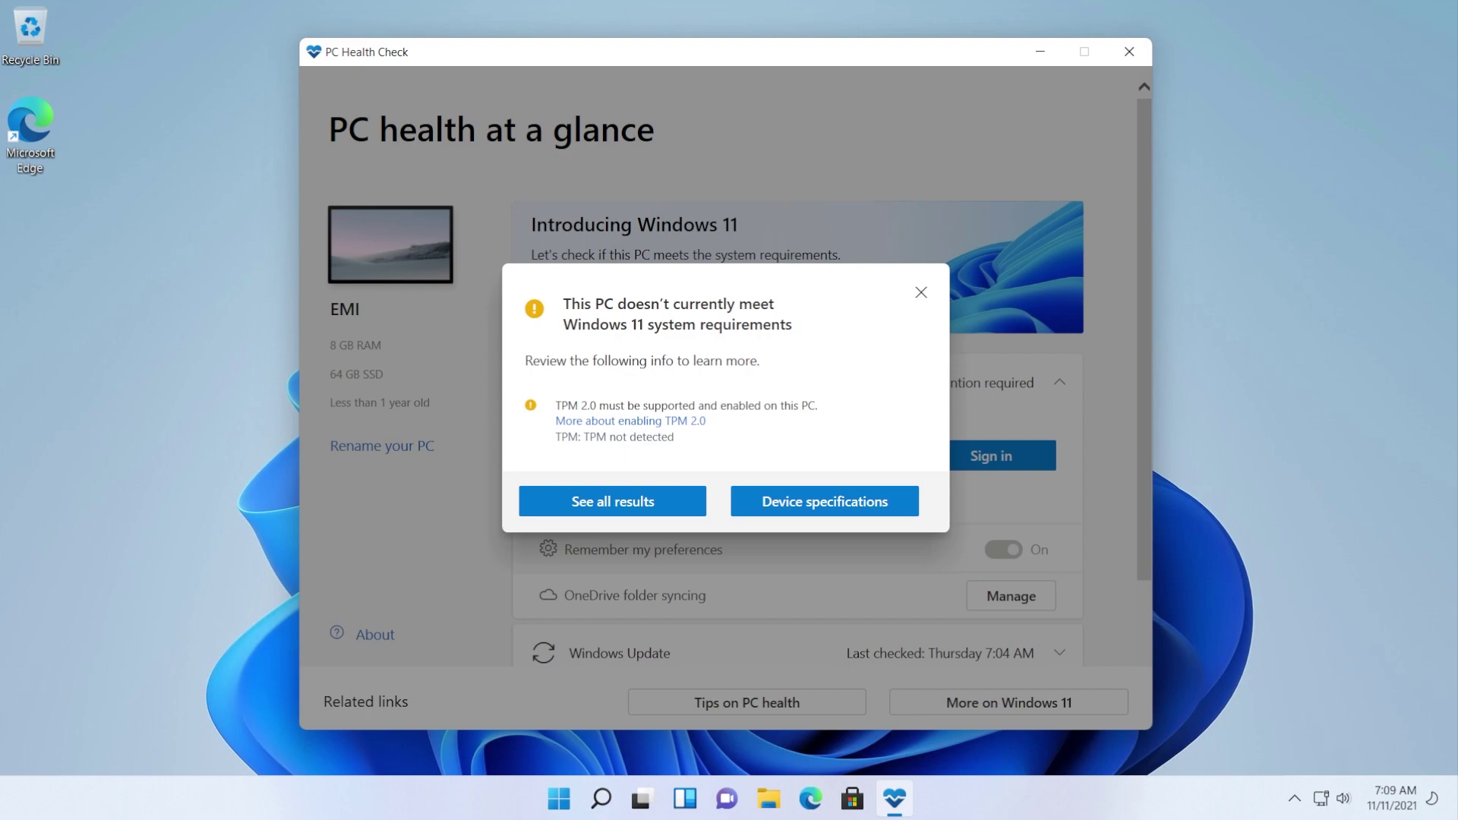
left_click_drag(563, 303, 792, 326)
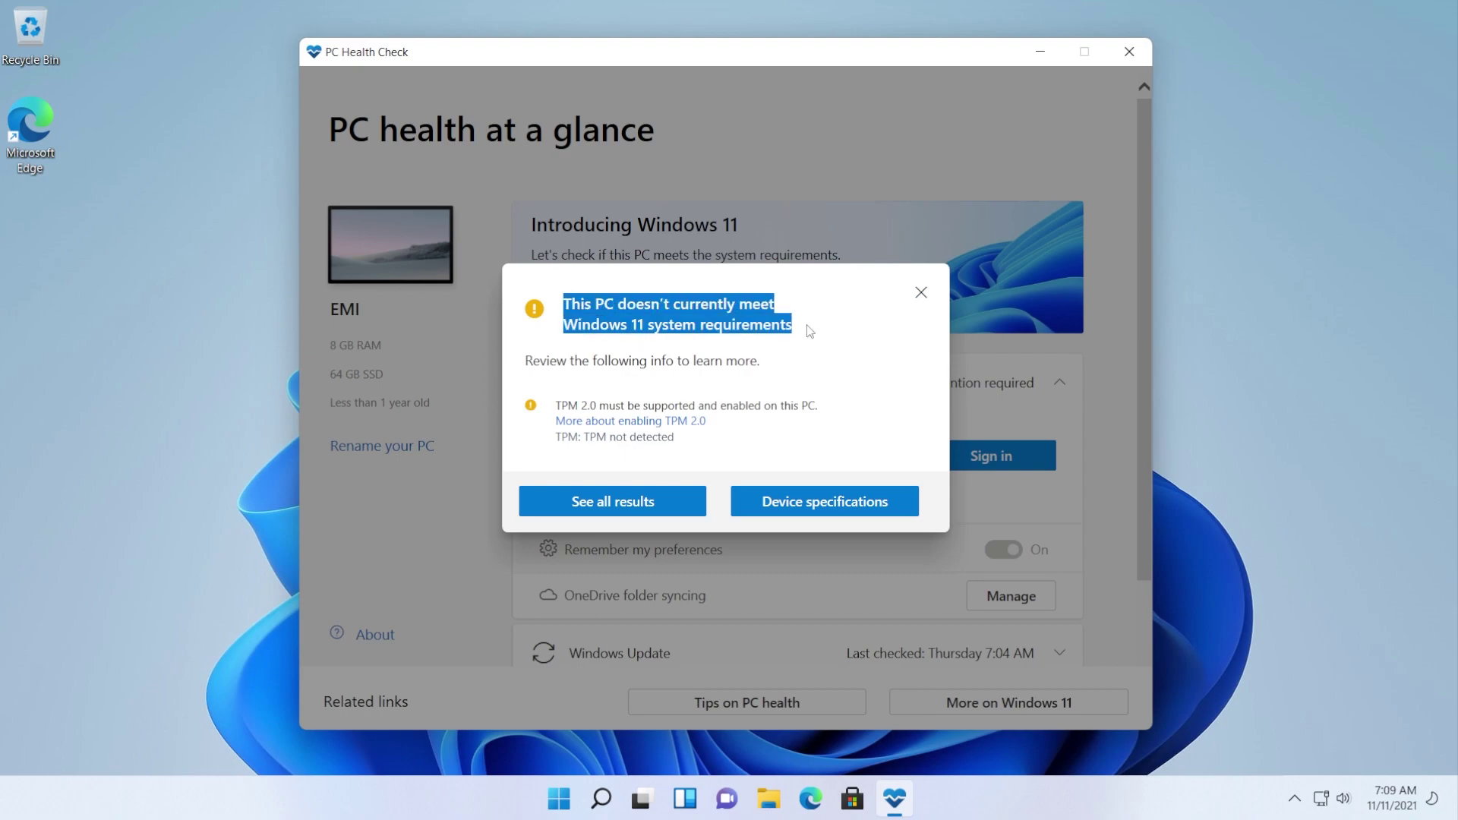
left_click(696, 354)
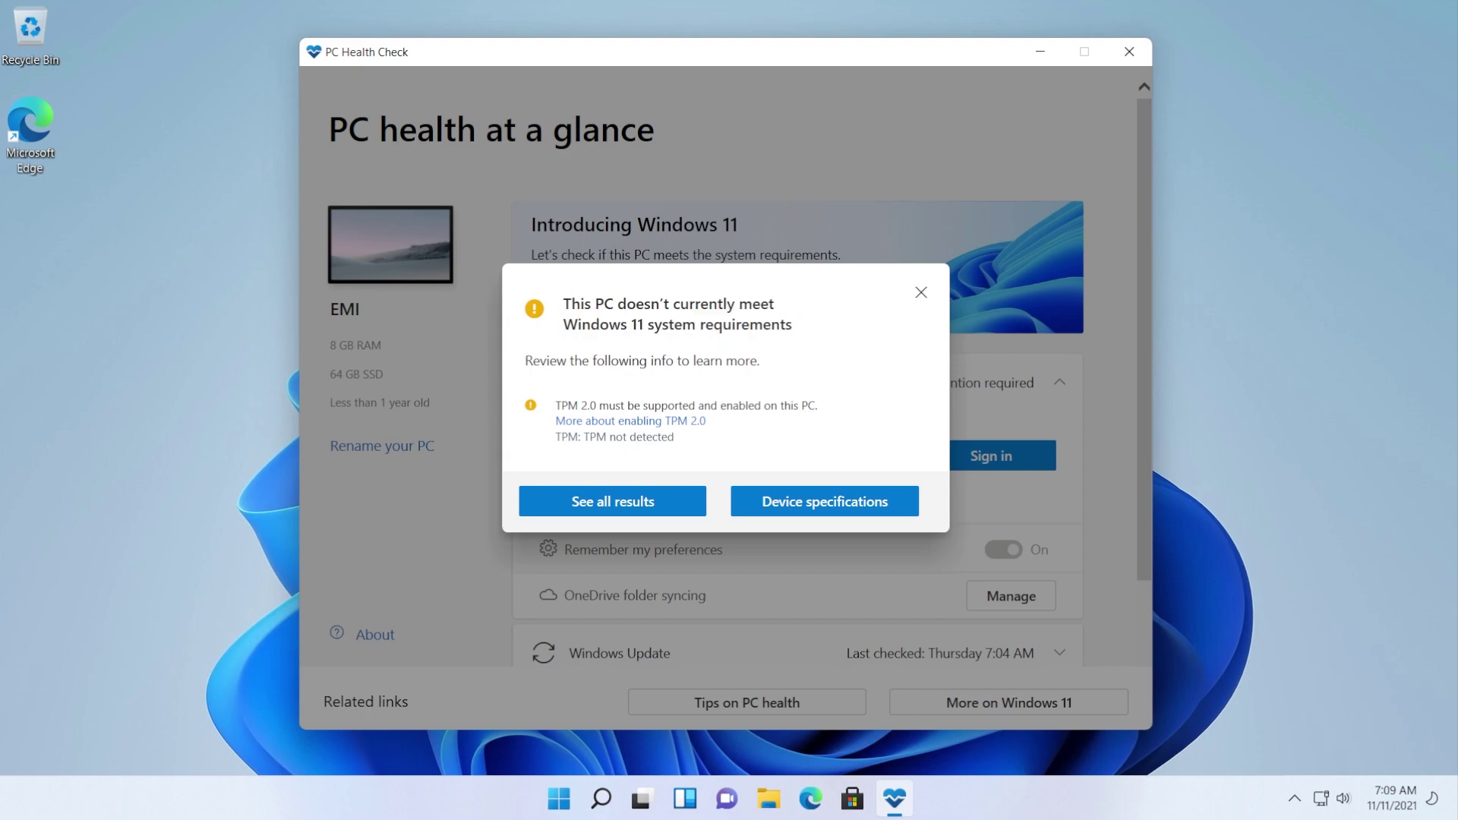
left_click_drag(526, 360, 640, 413)
left_click(635, 405)
Review all requirement results, noting Secure Boot is supported, then close PC Health Check
left_click(615, 507)
left_click(706, 423)
left_click(714, 423)
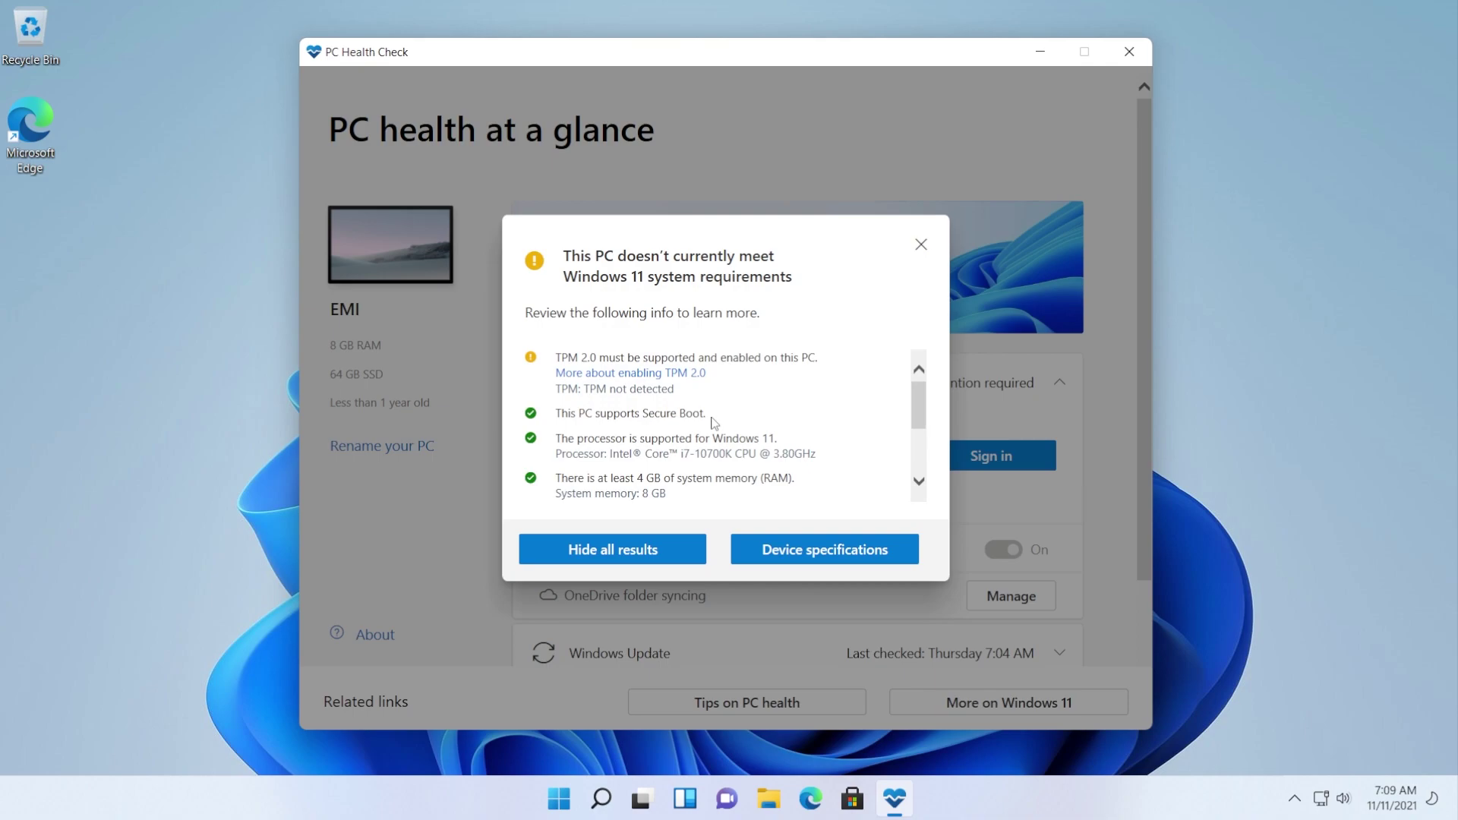
left_click_drag(551, 417, 706, 418)
left_click(718, 415)
left_click(922, 244)
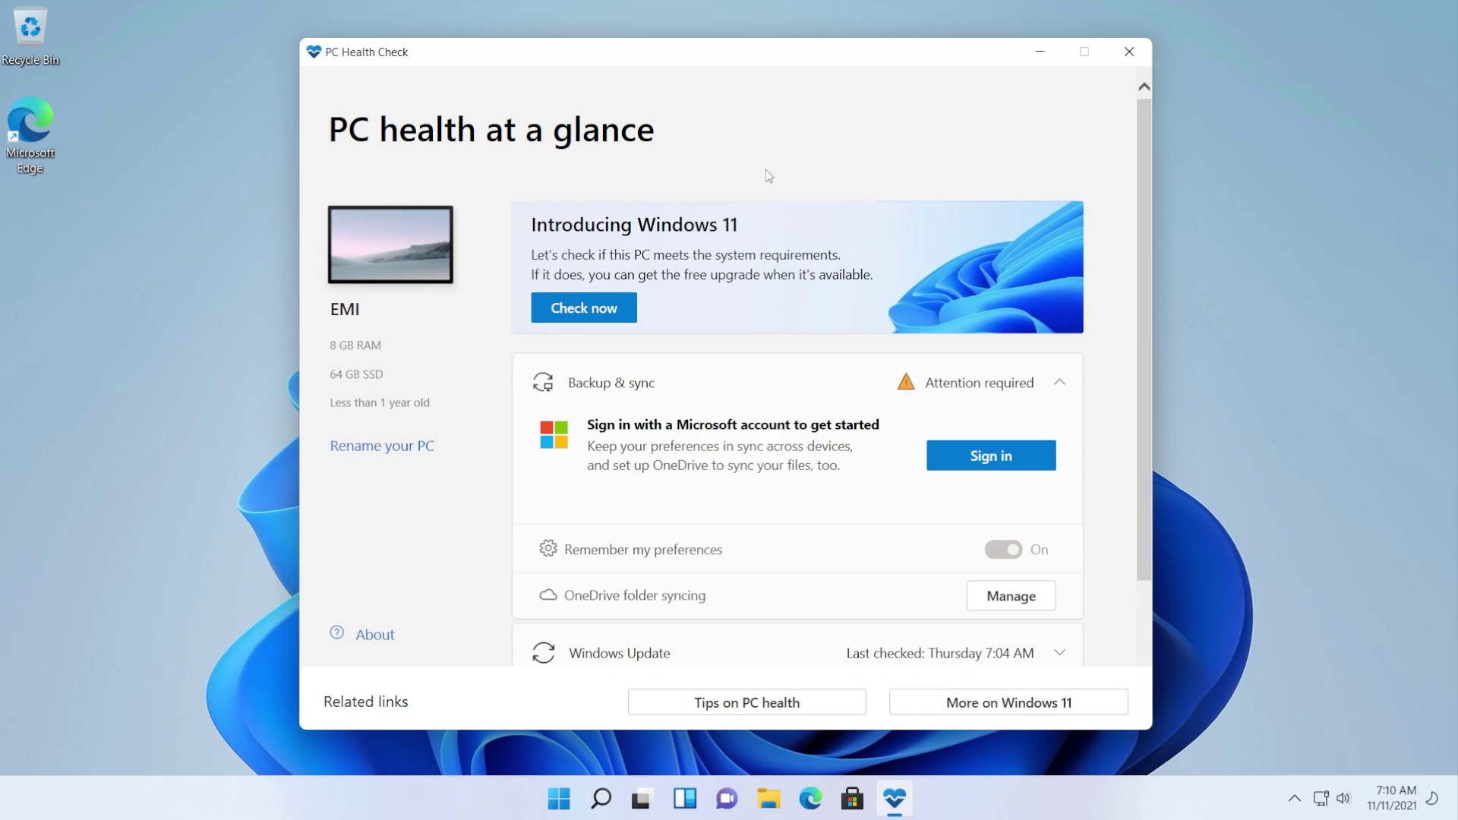
left_click(1129, 51)
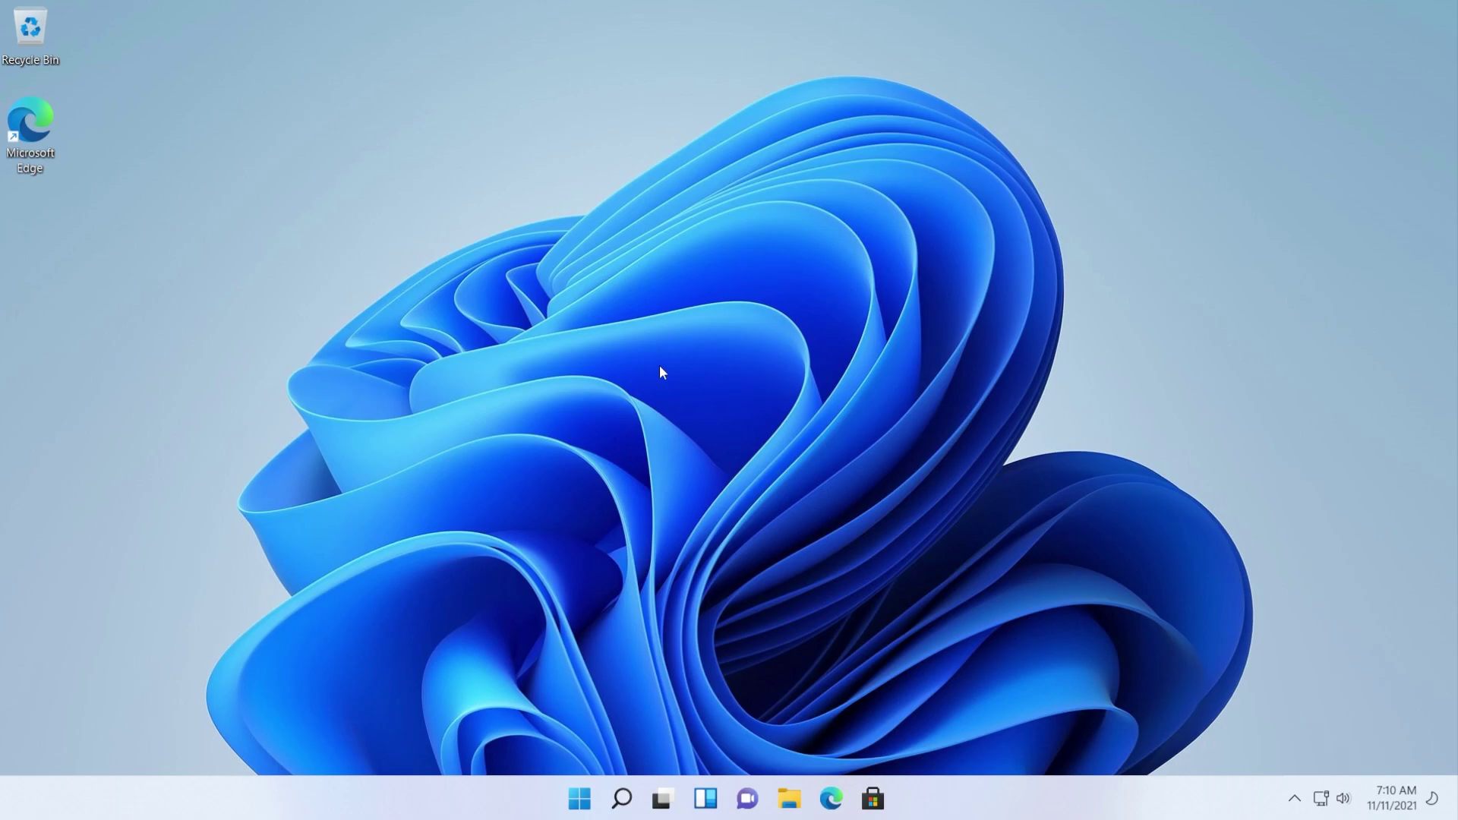
Open Settings' Windows Update page and start downloading the 2021-11 updates
left_click(621, 798)
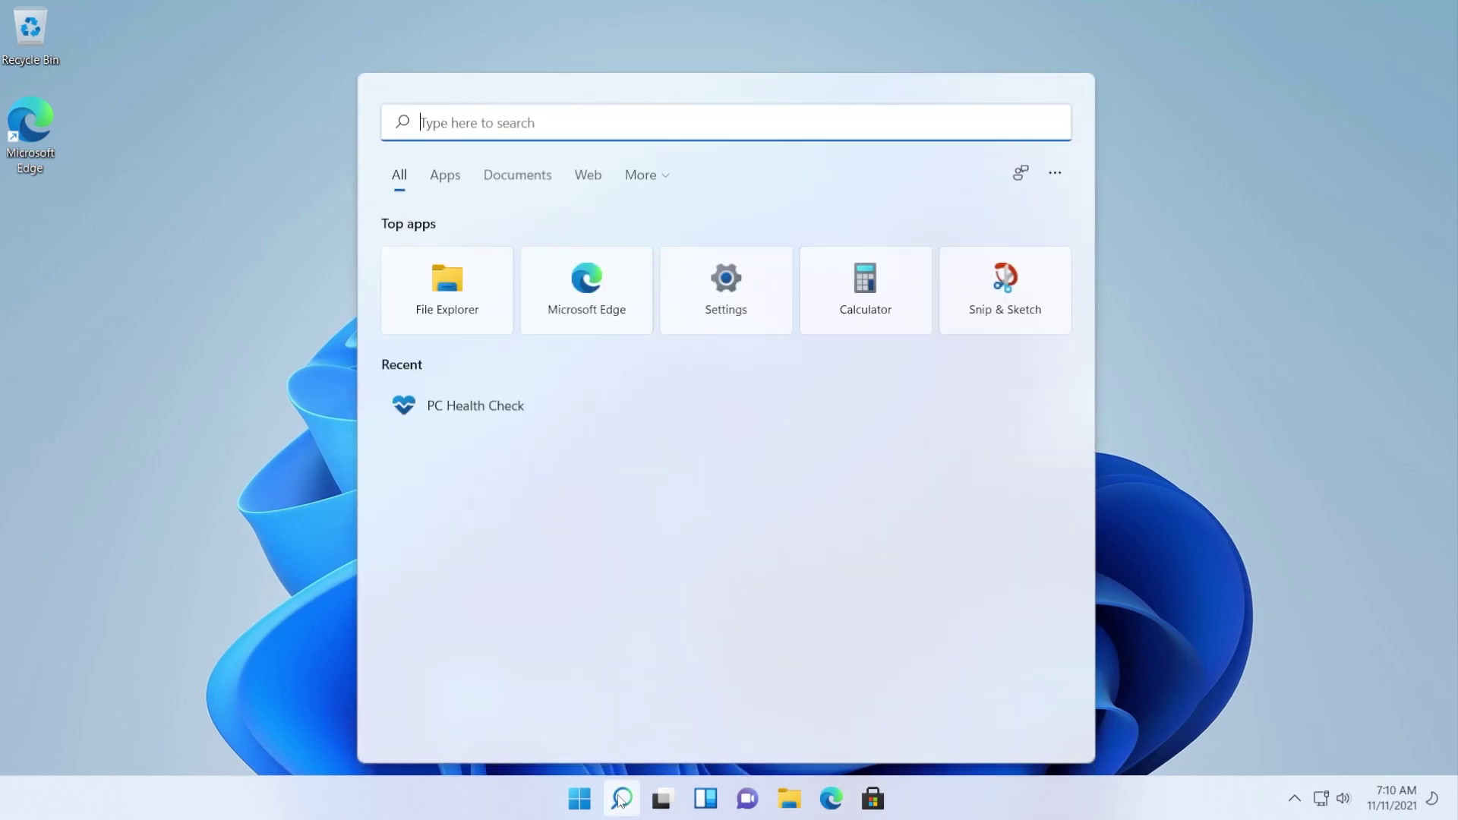
left_click(754, 307)
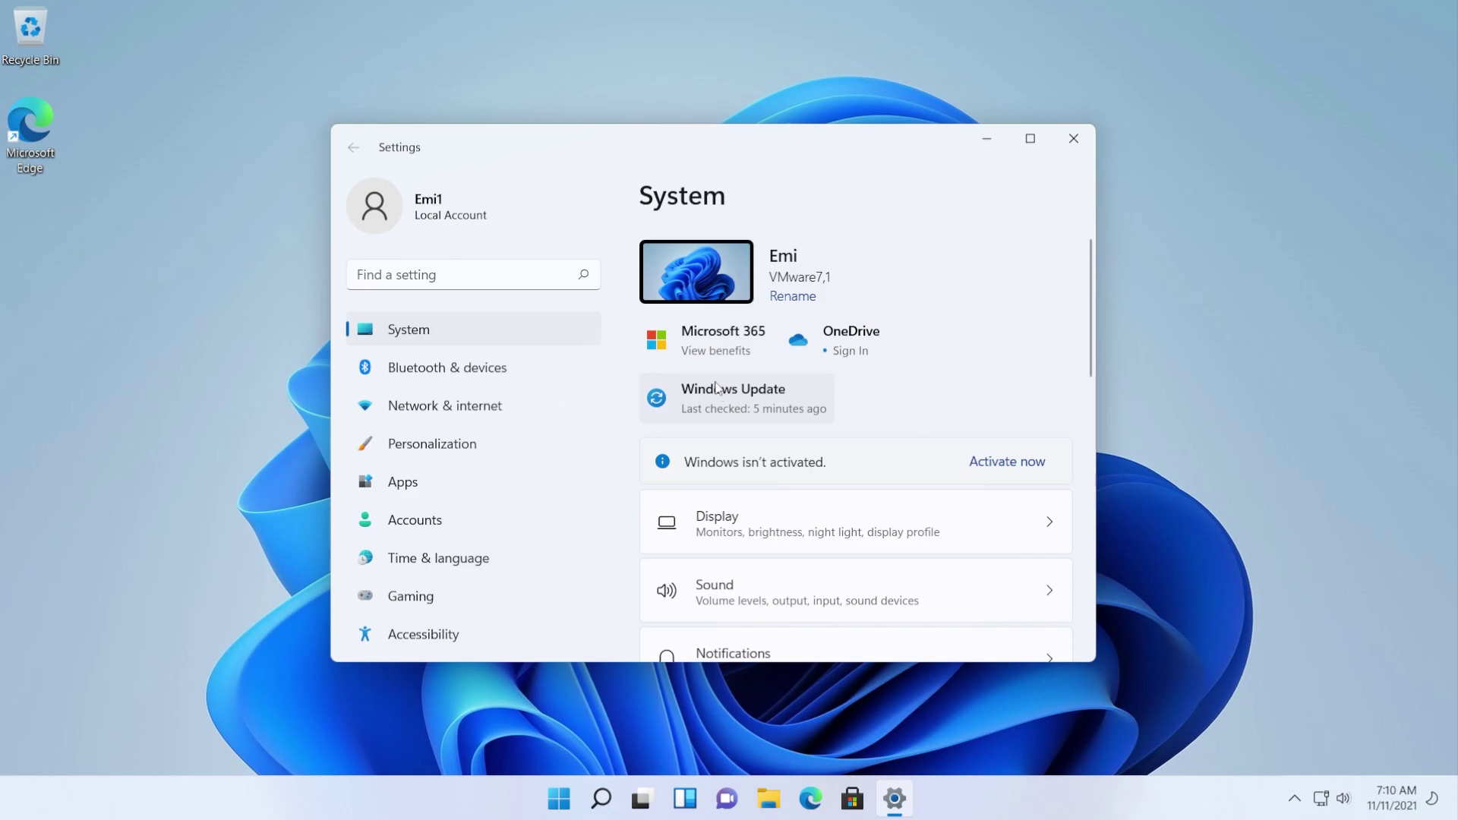
left_click(718, 389)
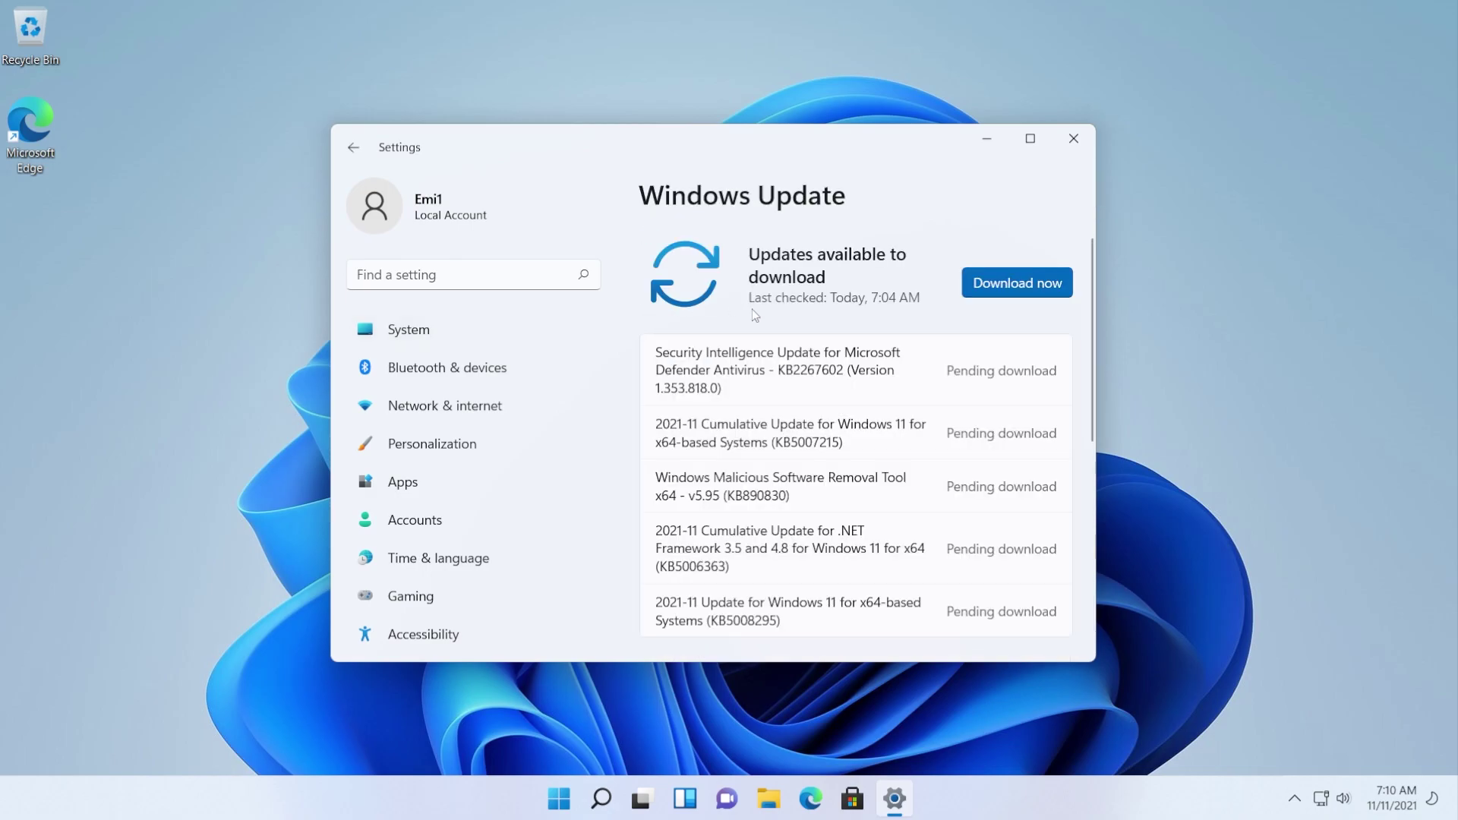
scroll(806, 347, "down", 4)
scroll(805, 346, "up", 4)
Use winver to confirm Windows 11 version 21H2, build 22000.258
key("super+s")
type("w")
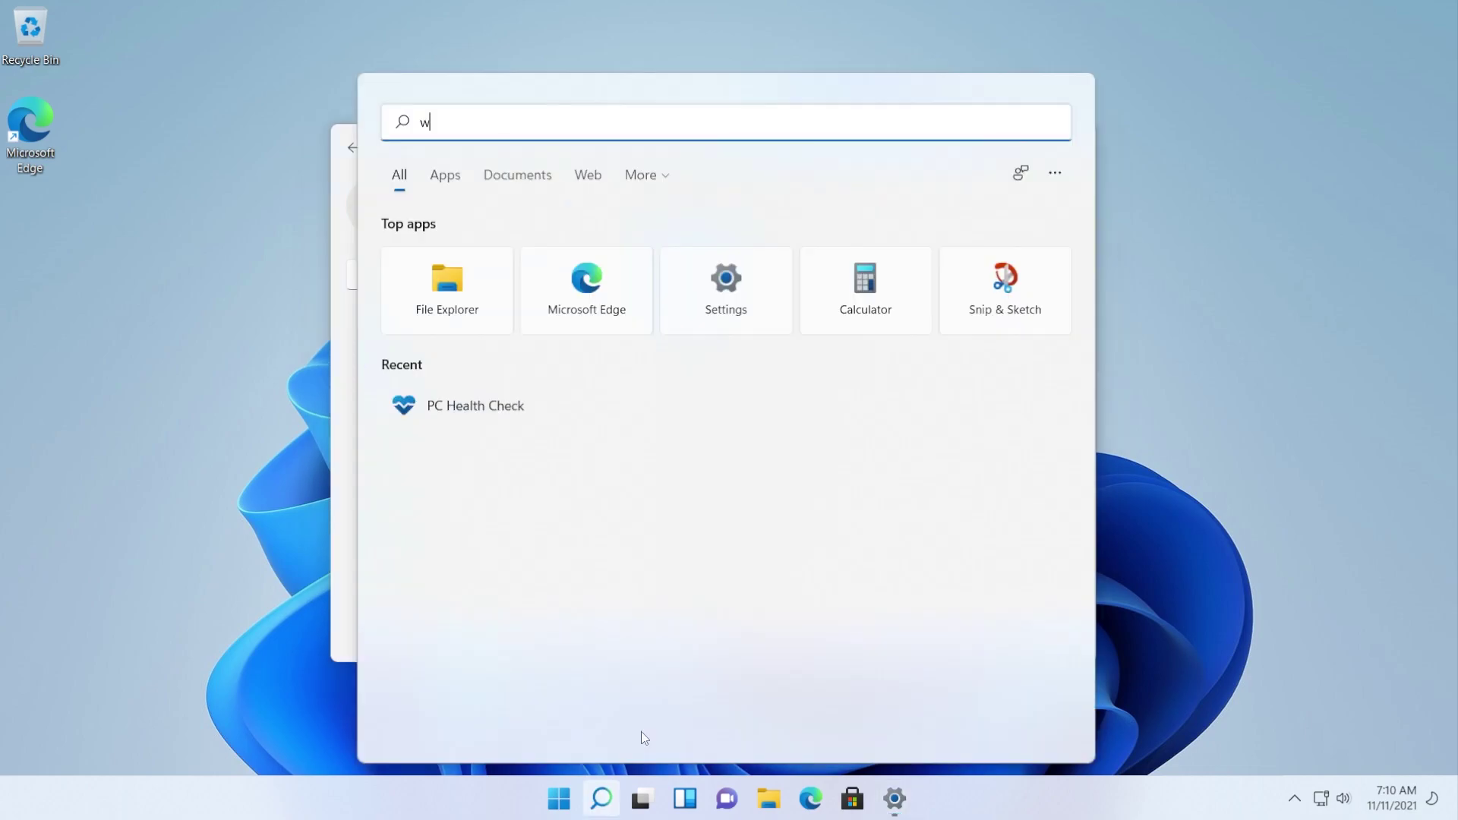
type("inver")
key("Return")
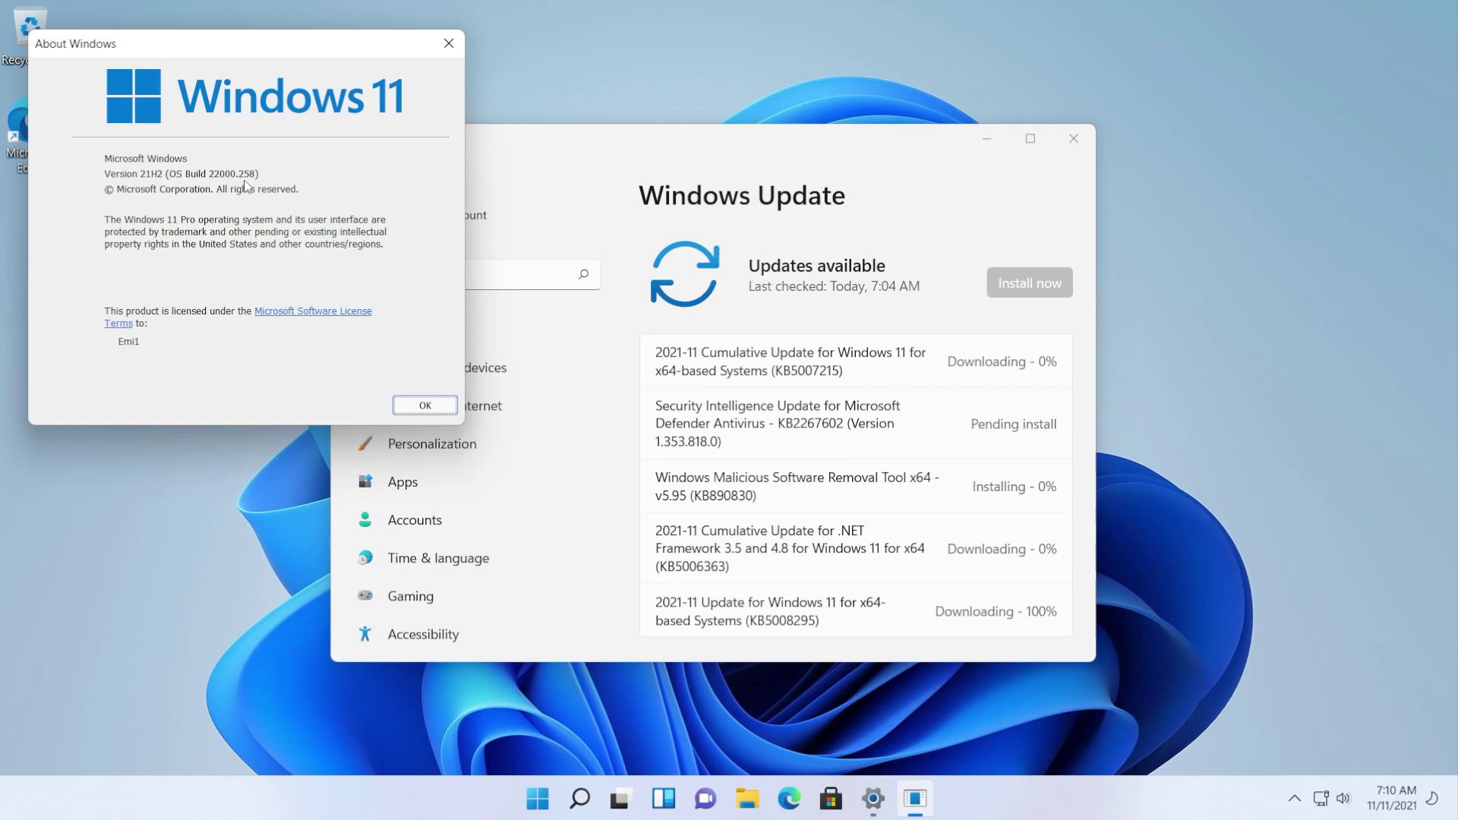
left_click_drag(221, 46, 211, 193)
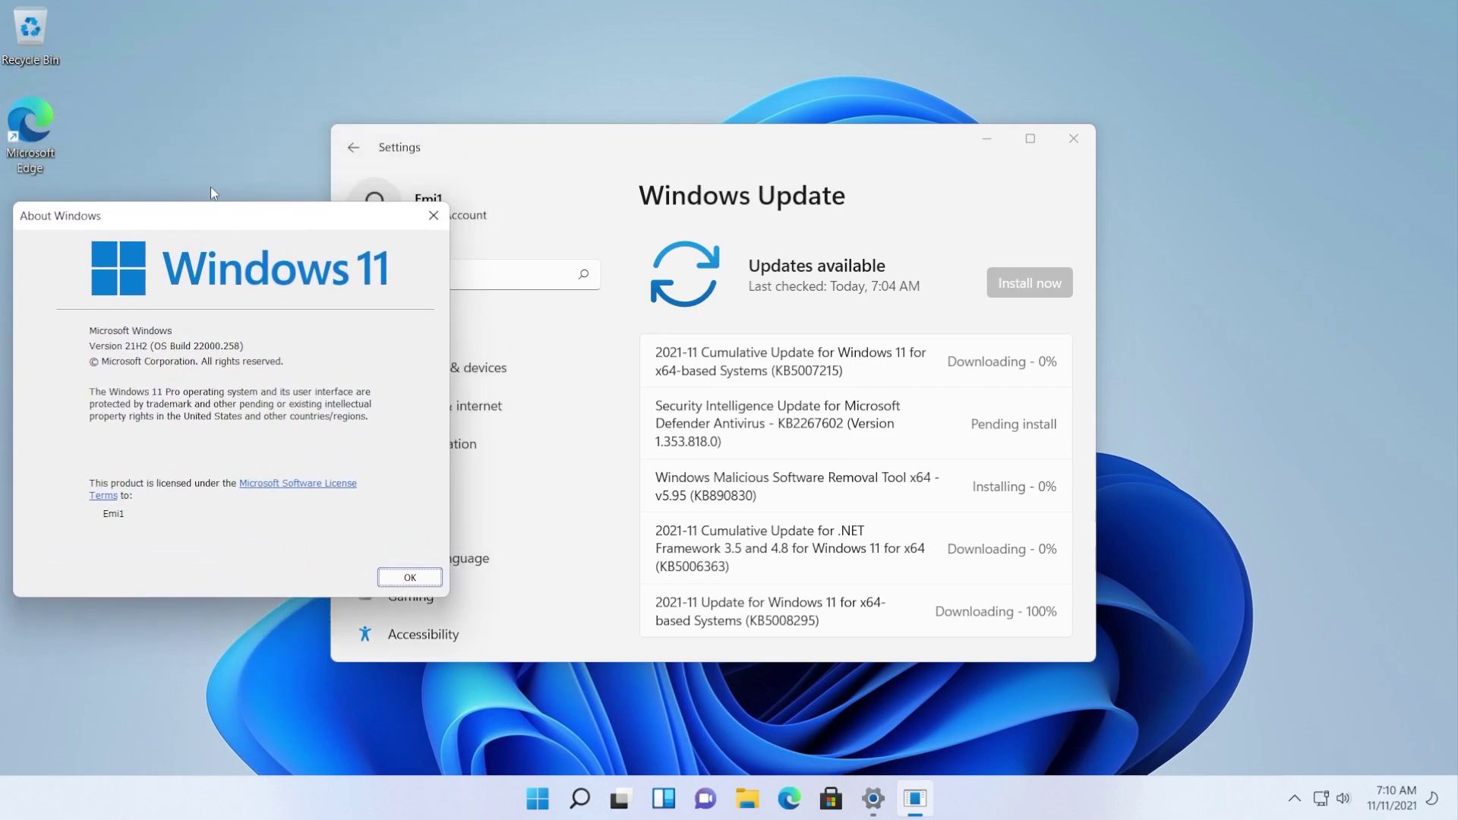
Dismiss About Windows and wait while the 2021-11 updates download and install, reviewing their titles
left_click(434, 218)
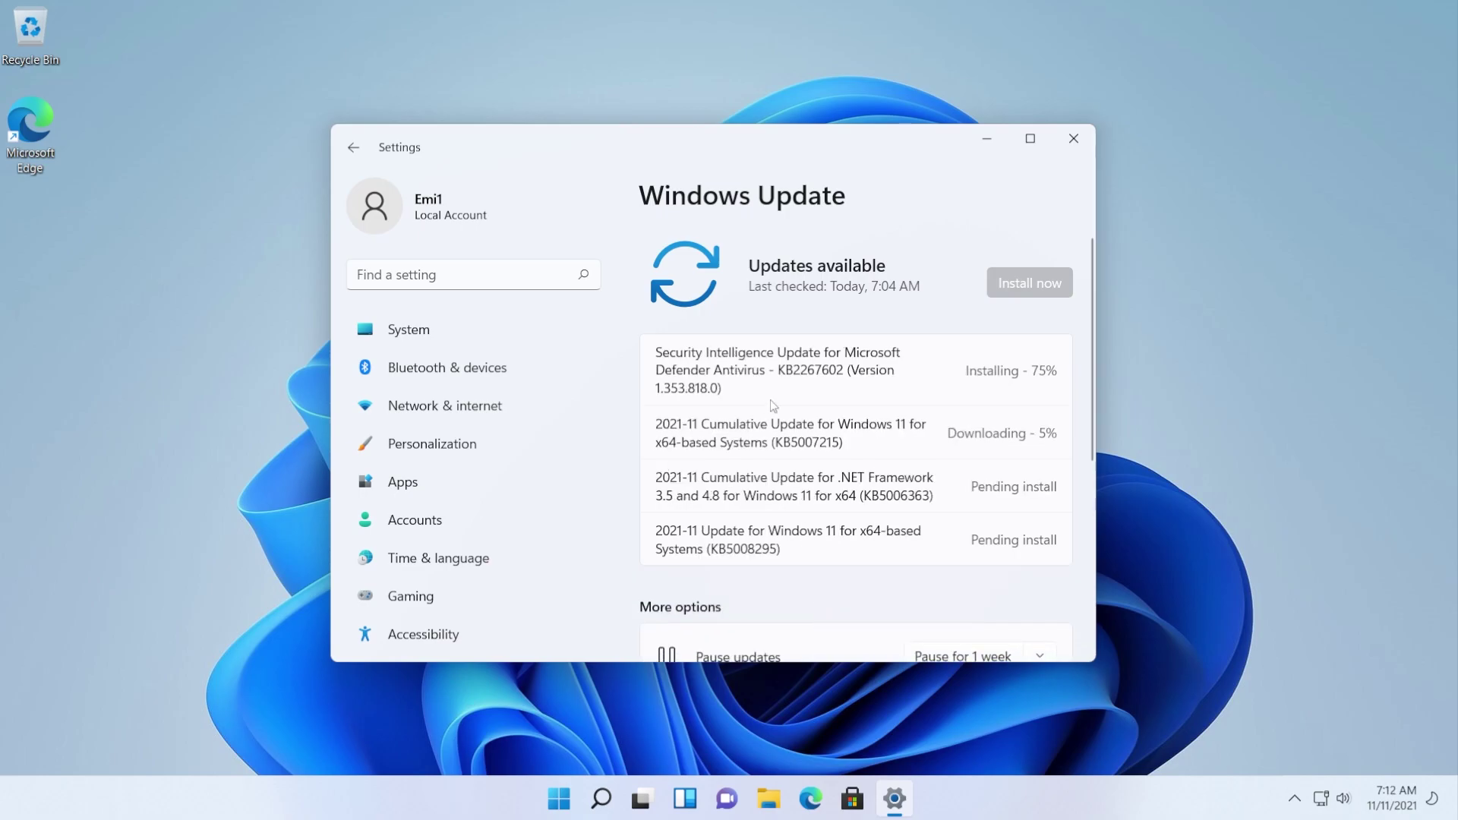
left_click(664, 112)
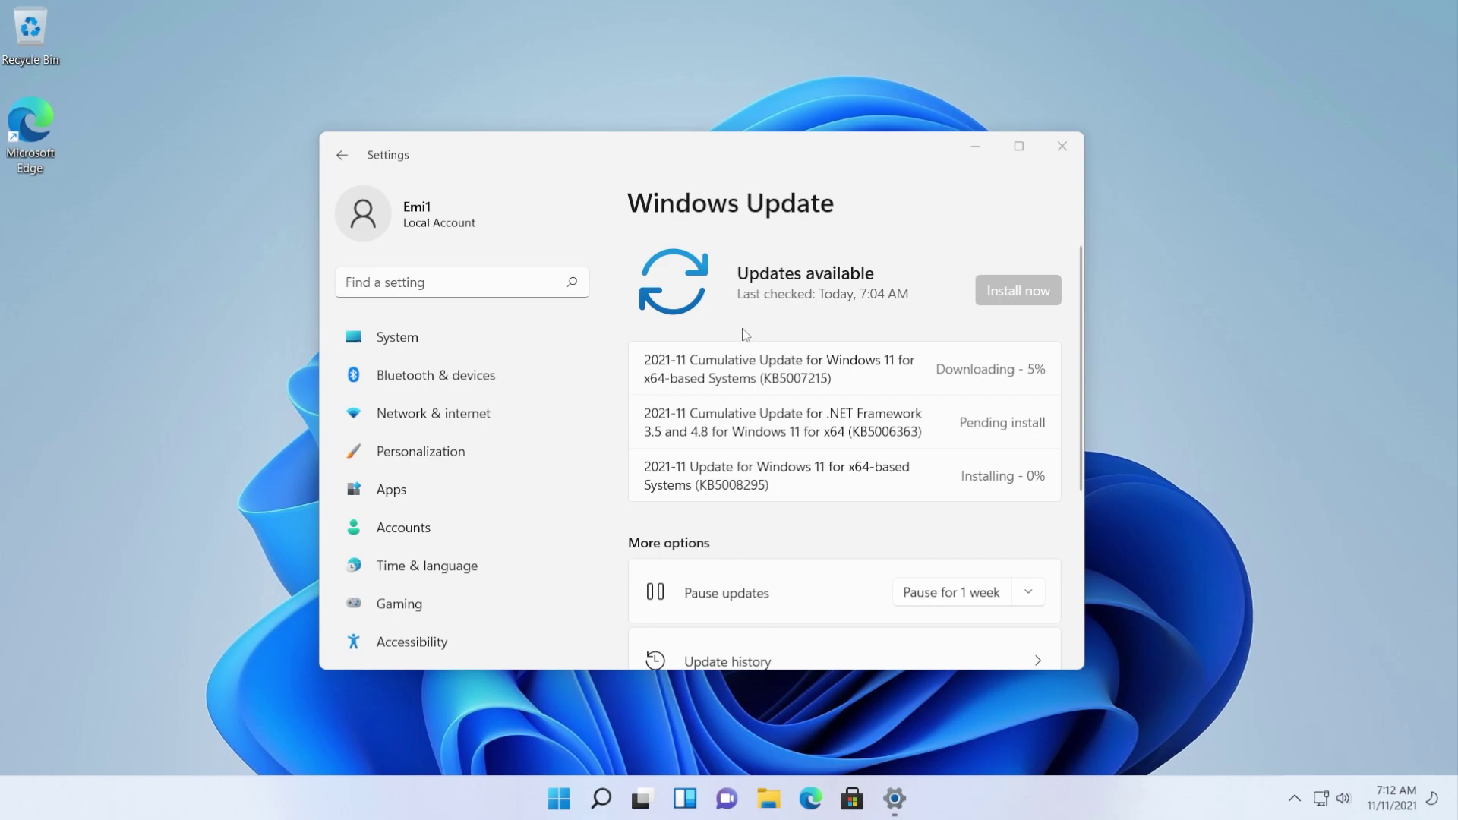
mouse_move(741, 360)
left_mouse_down()
mouse_move(687, 360)
mouse_move(811, 360)
mouse_move(722, 360)
left_mouse_up()
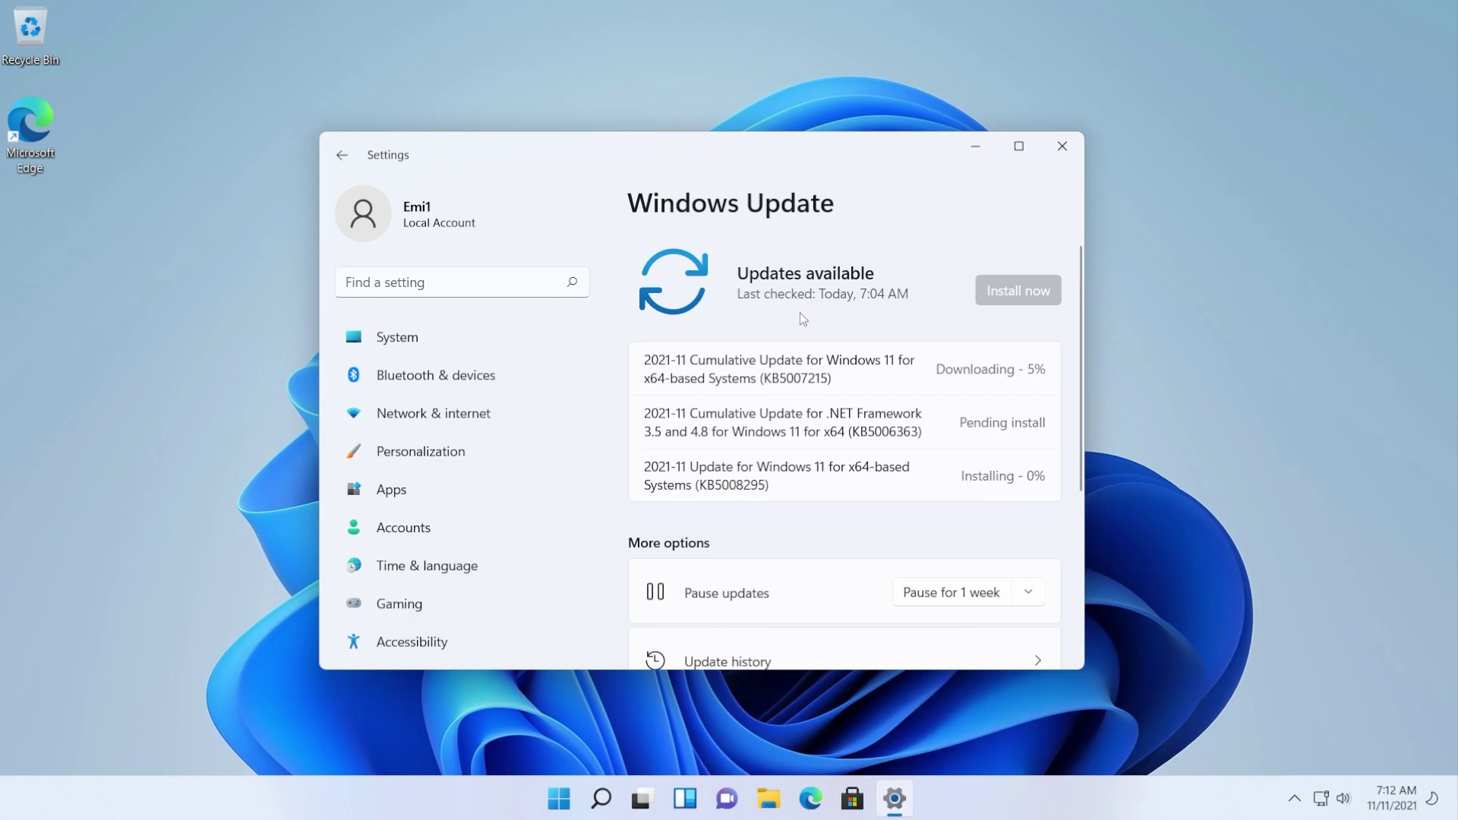
triple_click(838, 465)
left_click(838, 454)
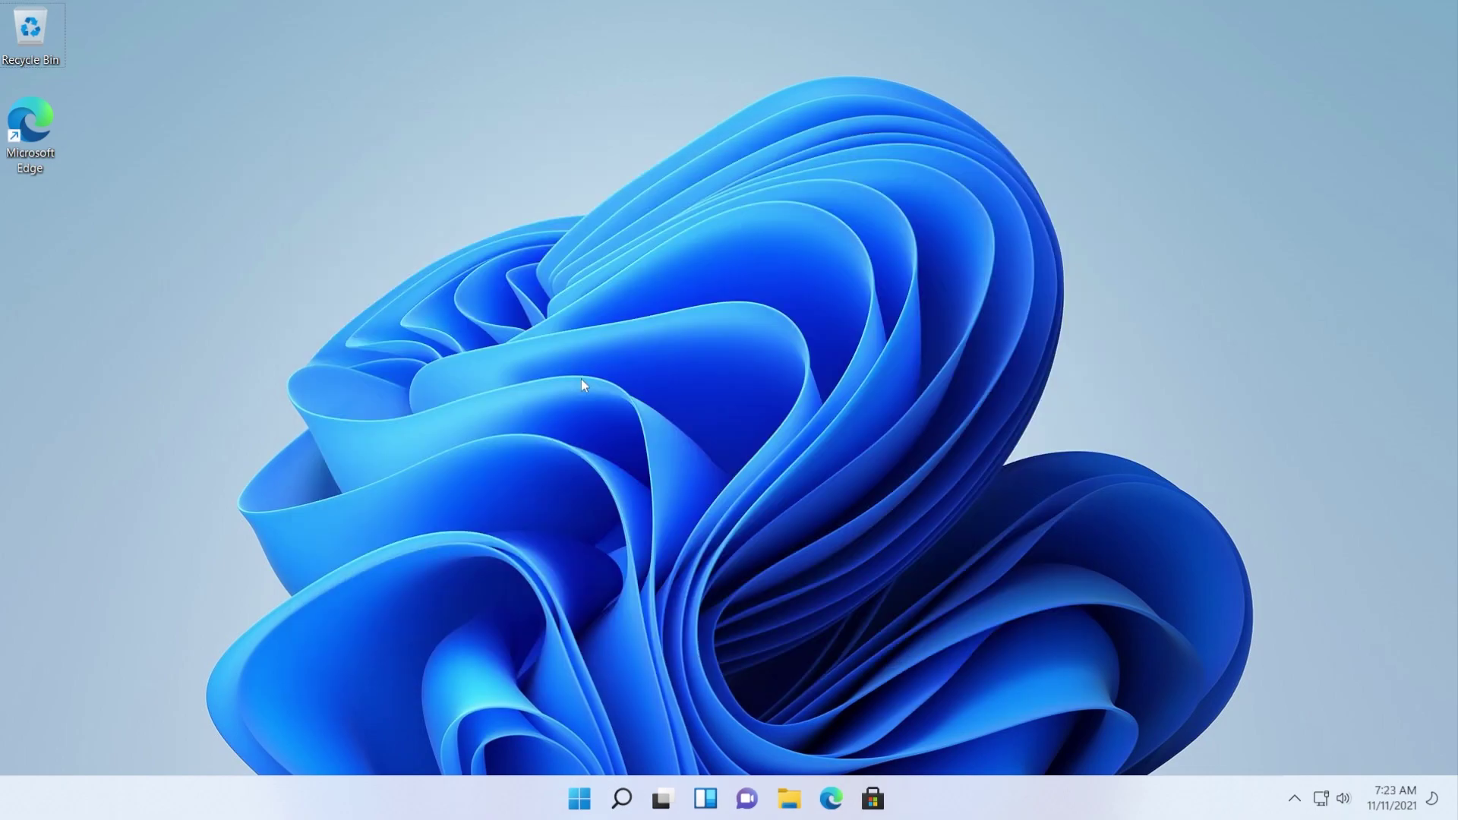
Run winver to confirm the build is now 22000.318
key("super")
type("winver")
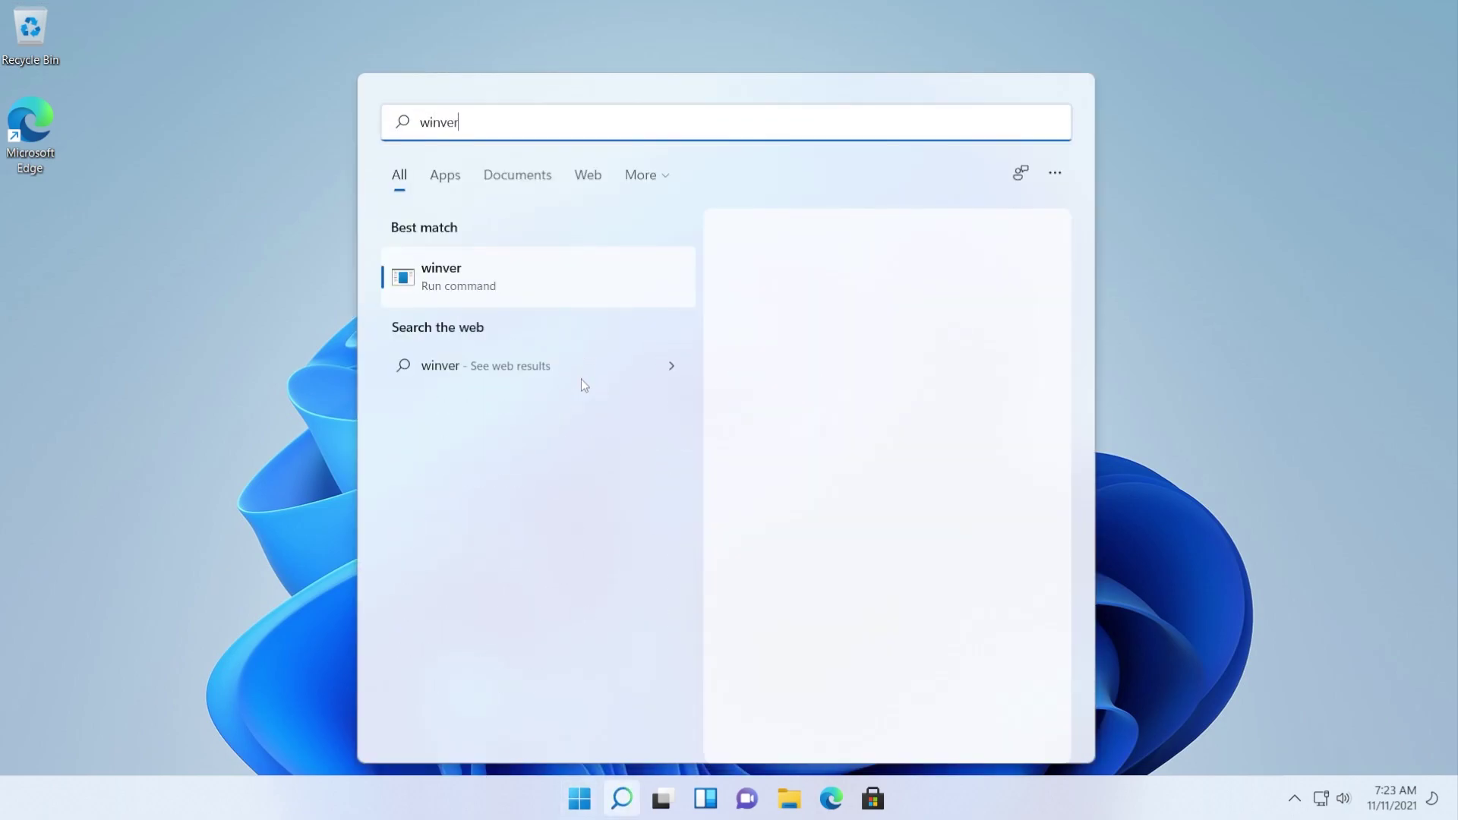
key("Return")
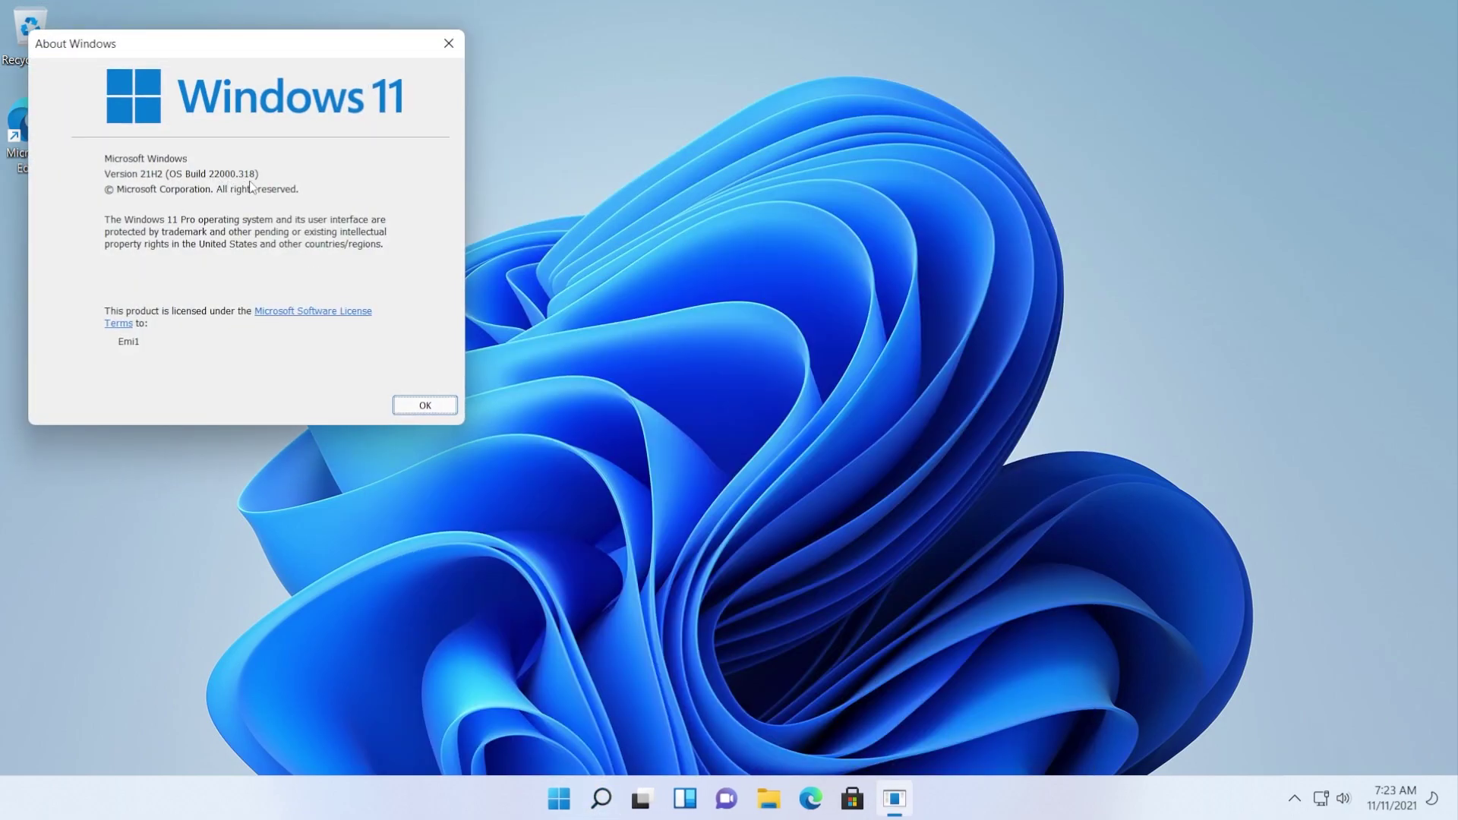
left_click_drag(253, 53, 332, 186)
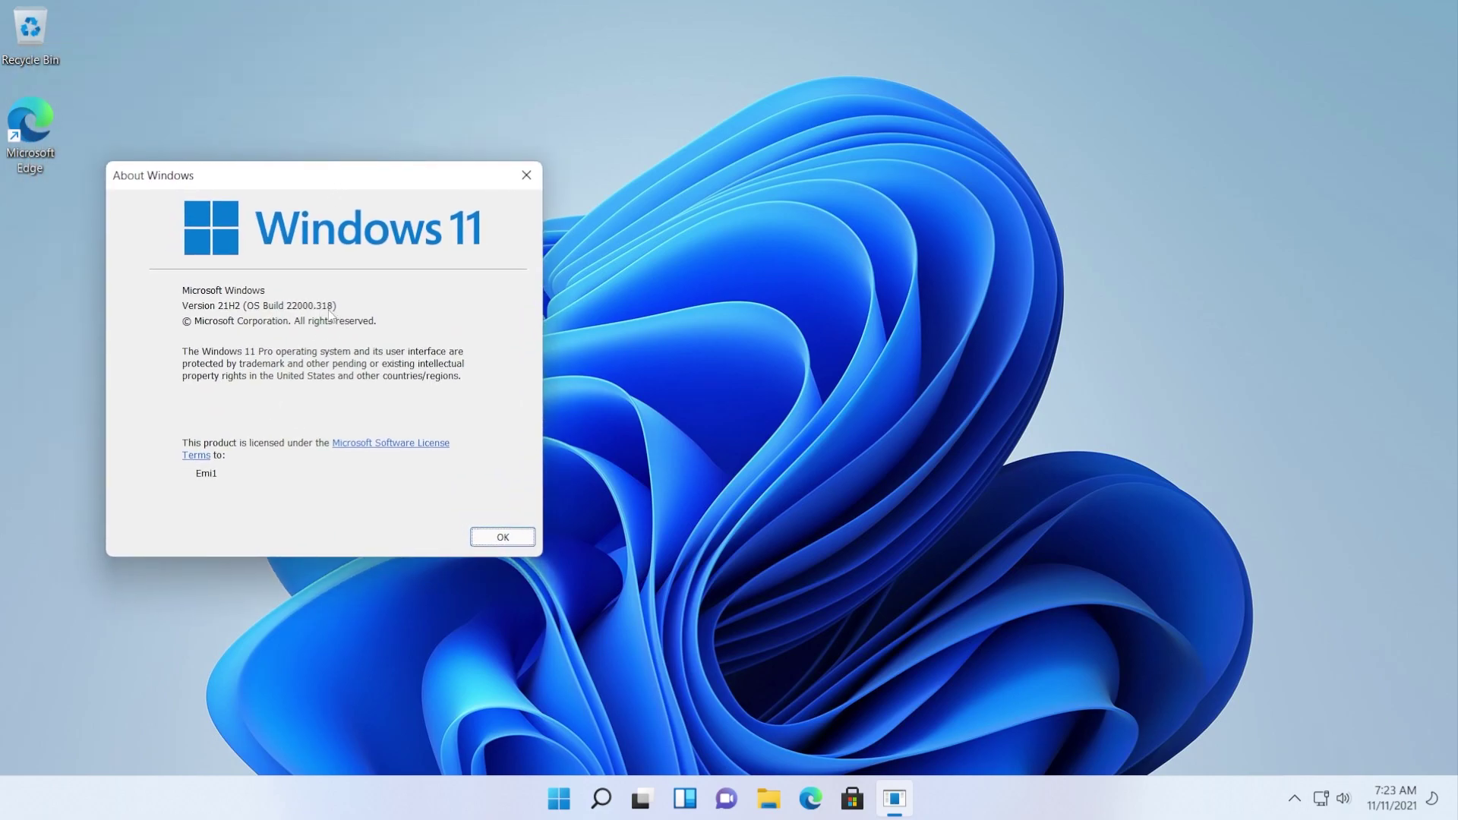
left_click(524, 177)
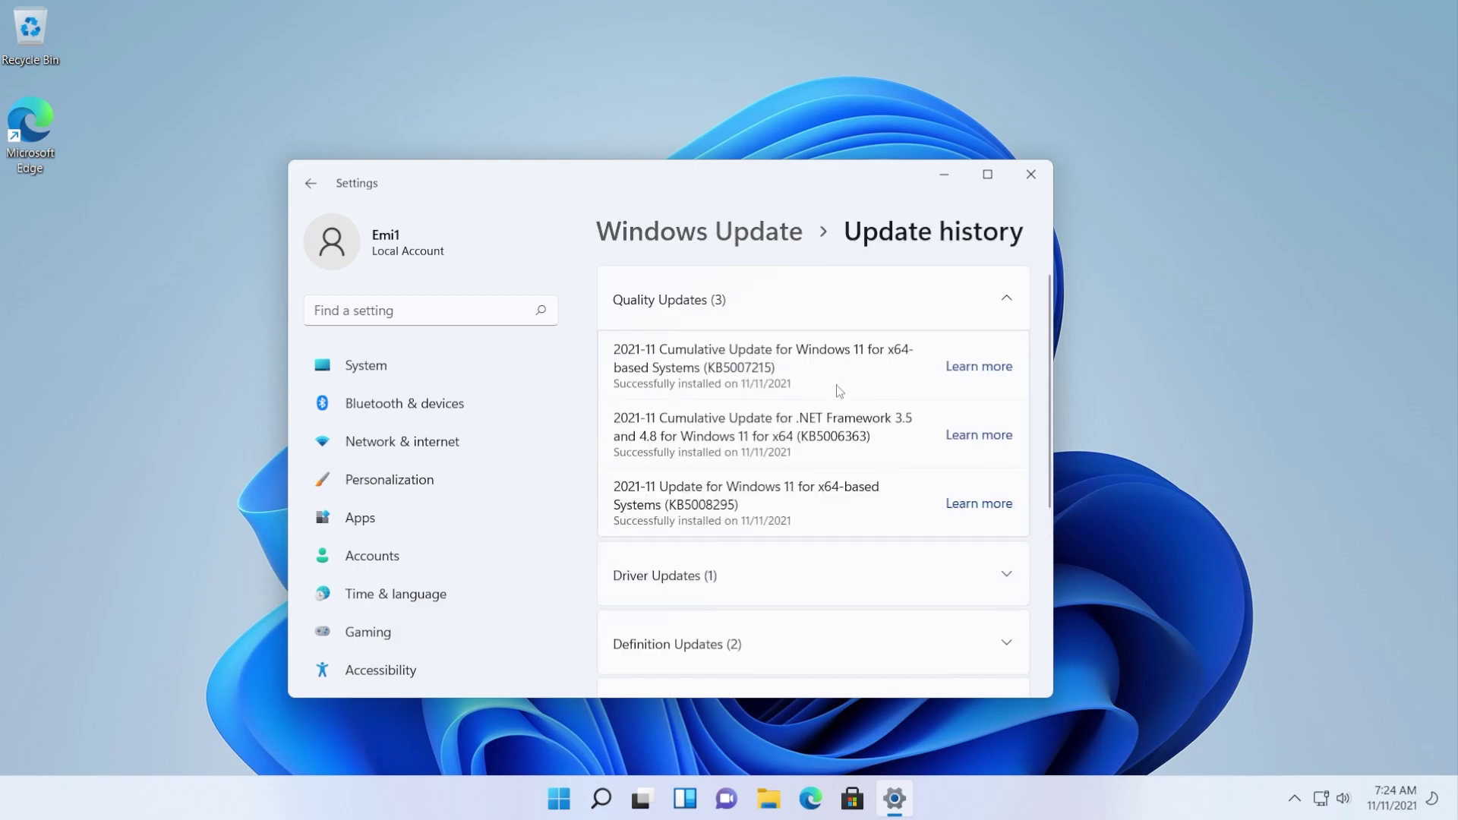
Review Update history showing KB5007215 and the other 2021-11 updates installed successfully
scroll(835, 389, "down", 3)
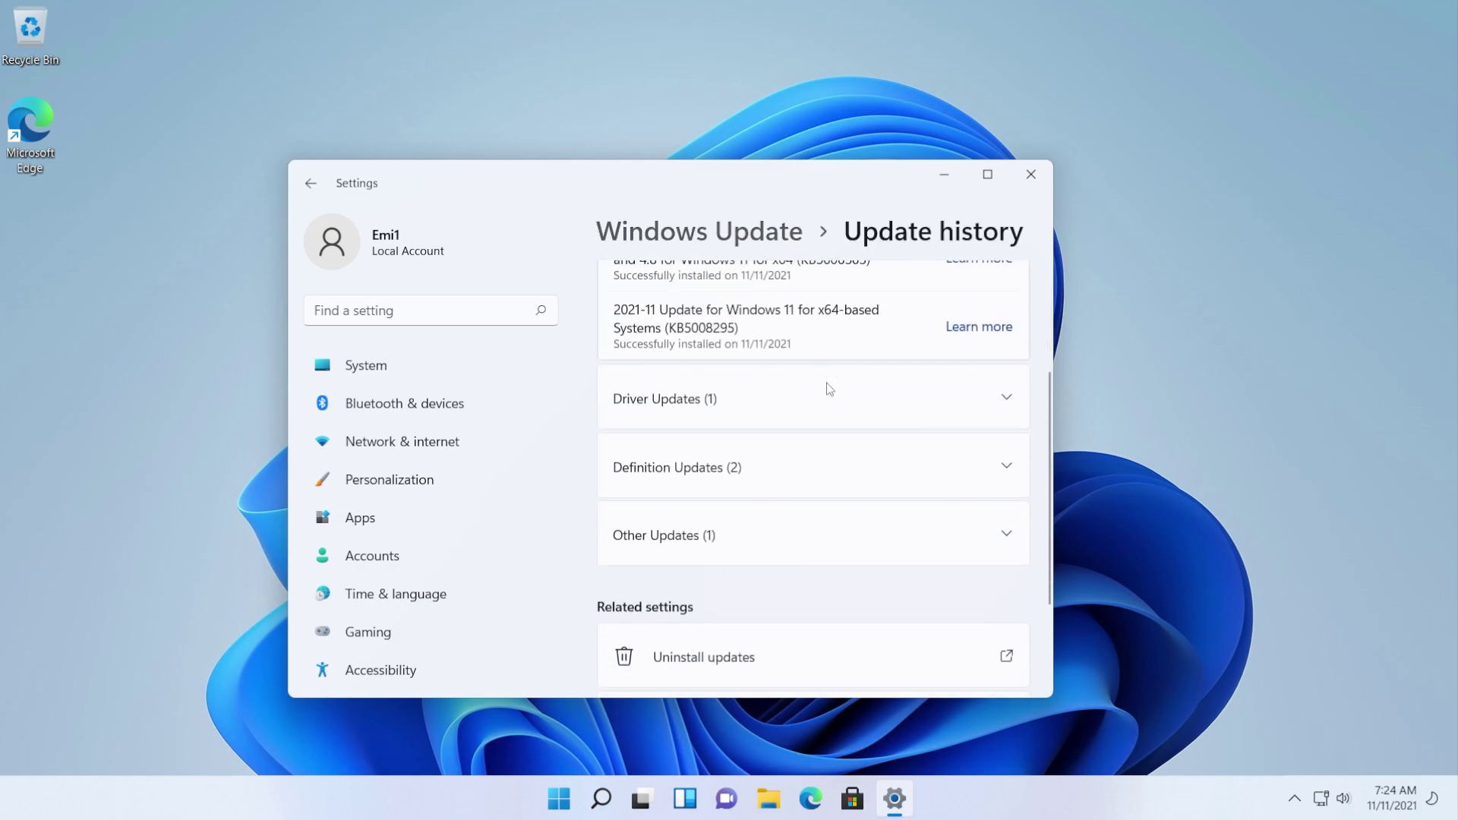
scroll(827, 391, "up", 3)
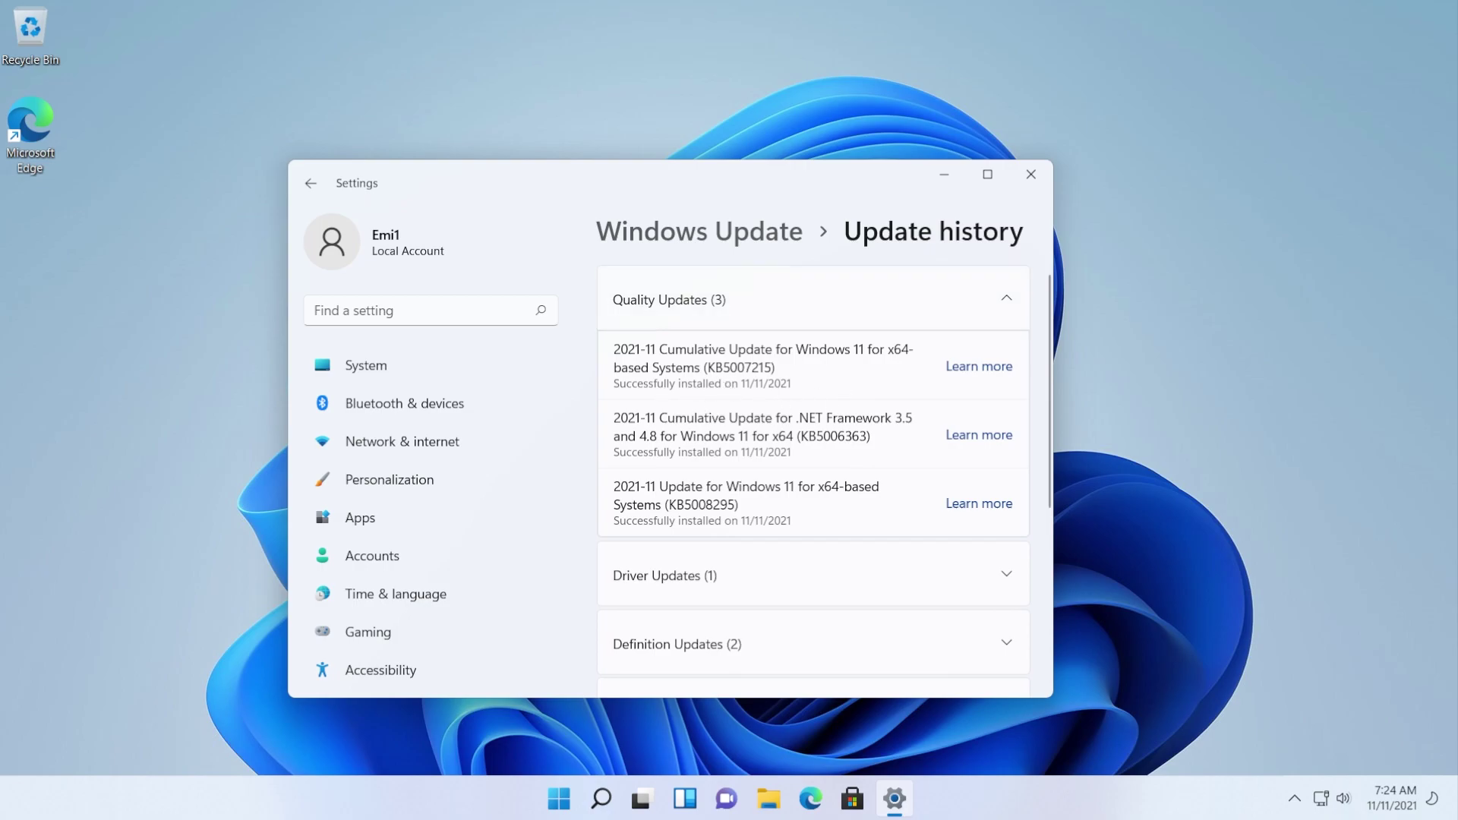
double_click(740, 366)
left_click(733, 366)
scroll(733, 440, "down", 2)
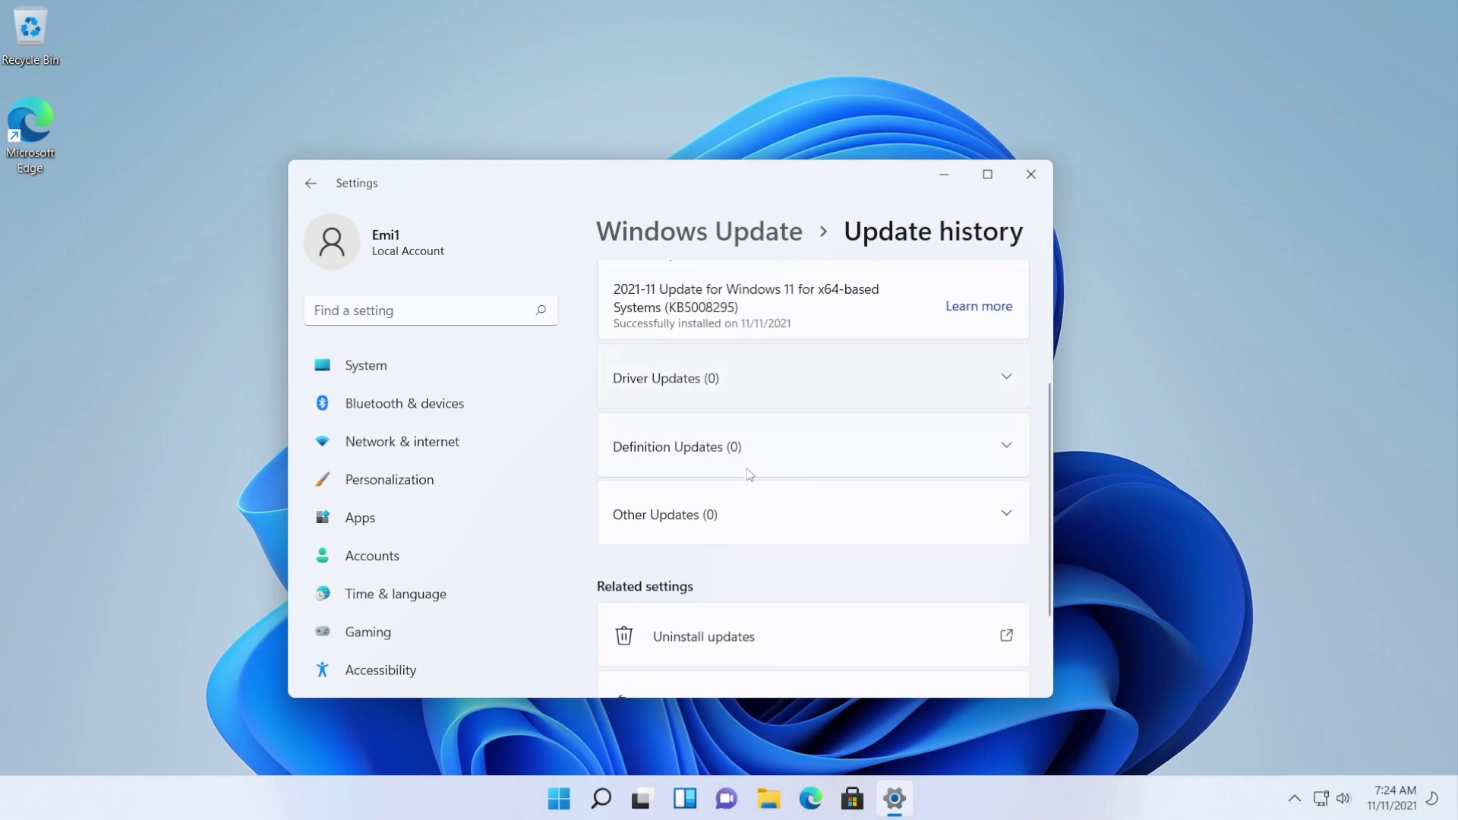
scroll(734, 528, "up", 2)
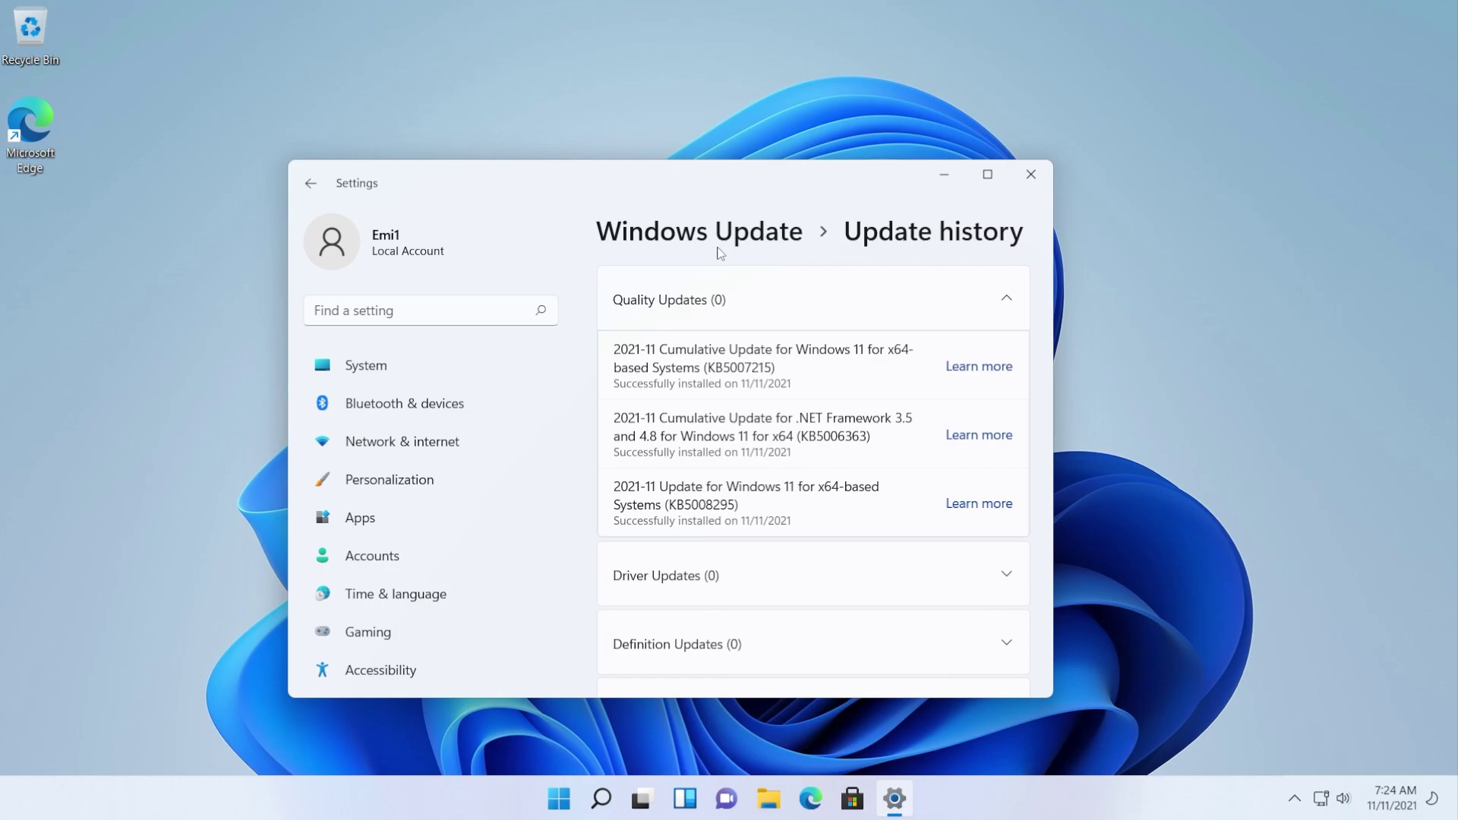
Close the Settings window with Alt+F4
key("alt+F4")
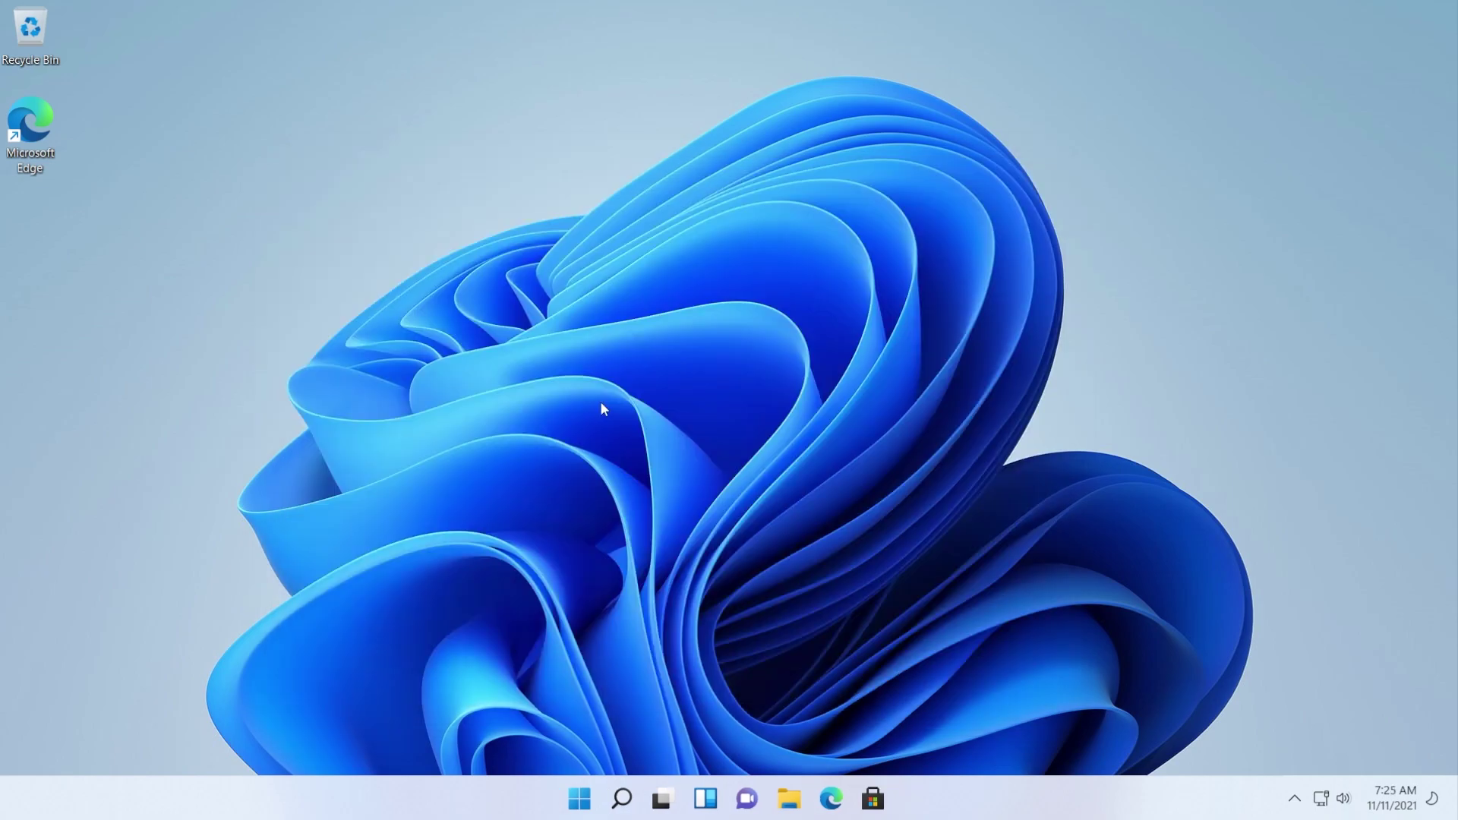